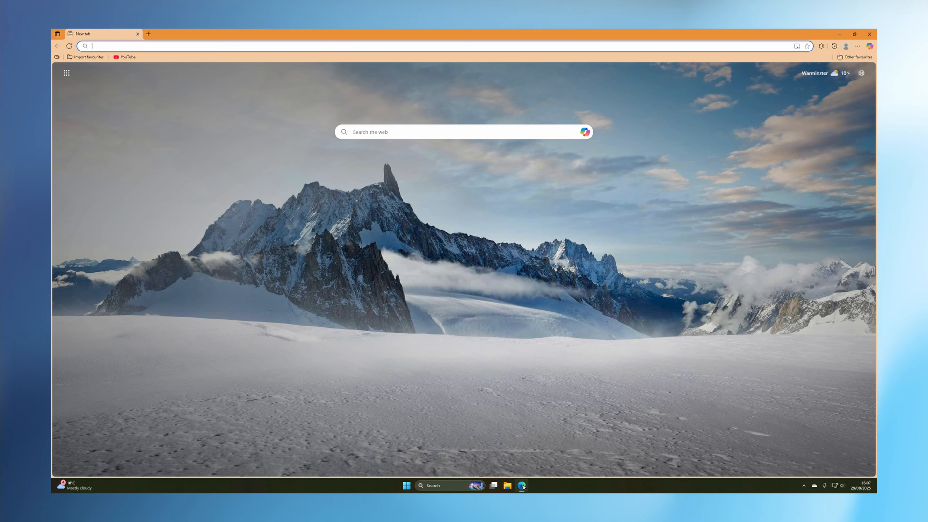
# Download the Epic Games Launcher installer from epicgames.com and open the downloaded file
pyautogui.write('epicgames.com')
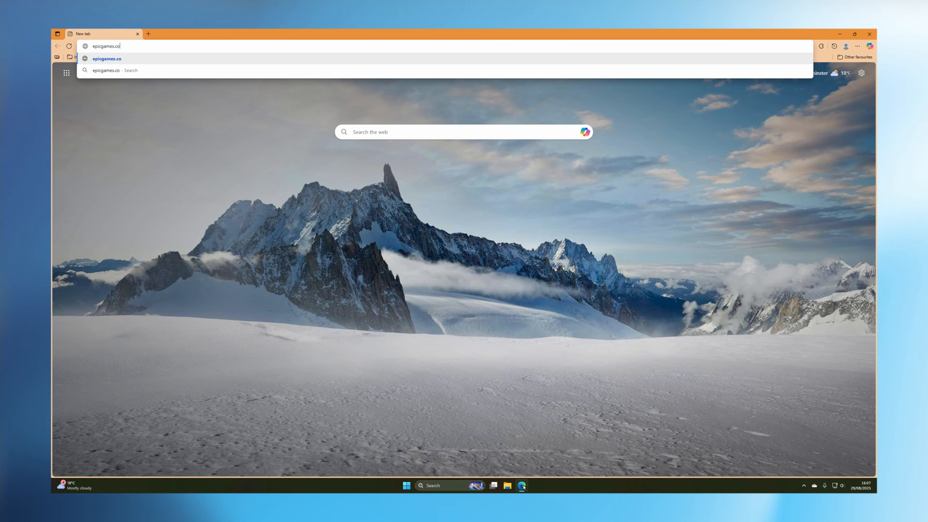
pyautogui.press('Return')
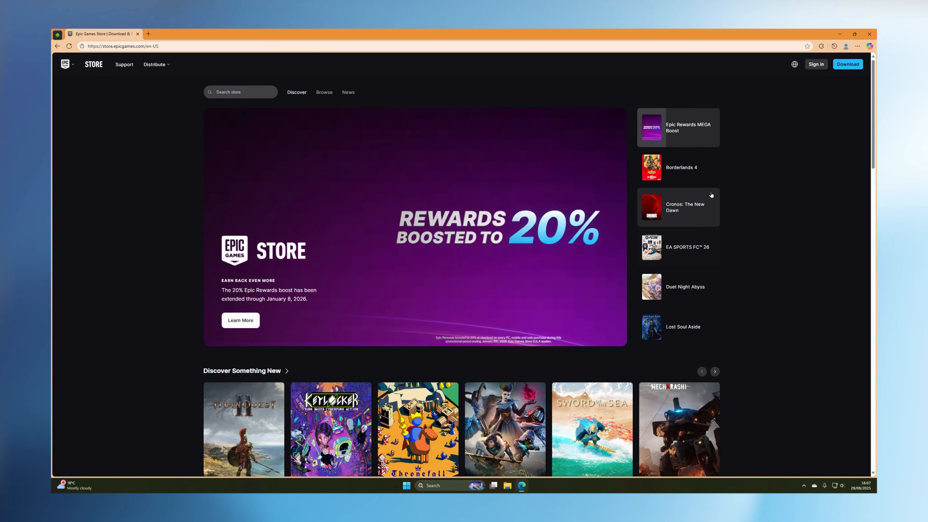
pyautogui.click(841, 65)
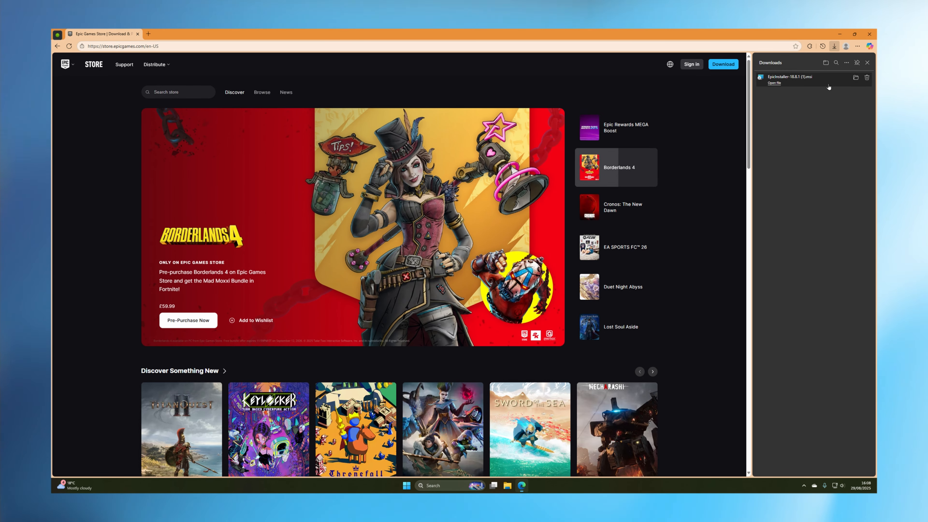
pyautogui.click(829, 87)
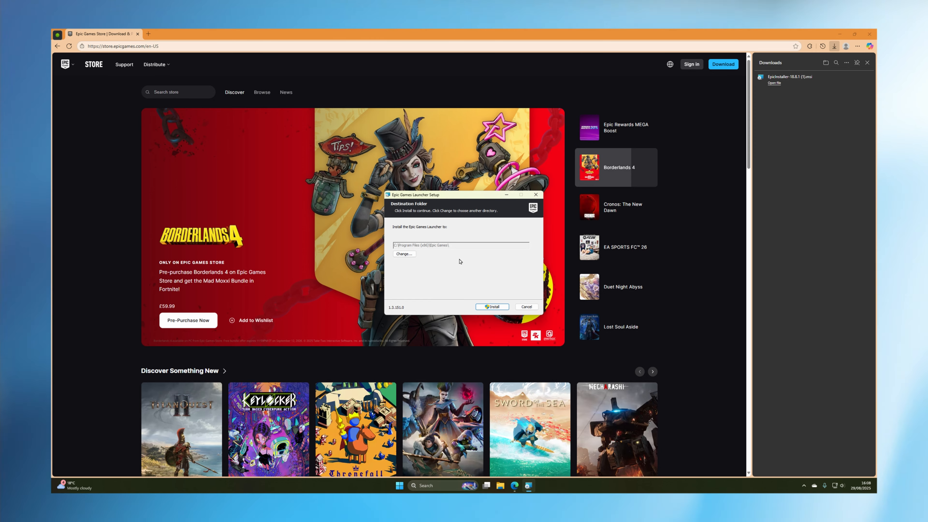
# Install the Epic Games Launcher in its default folder, allowing the launcher, Epic Online Services and launcher prerequisites to make changes
pyautogui.click(492, 307)
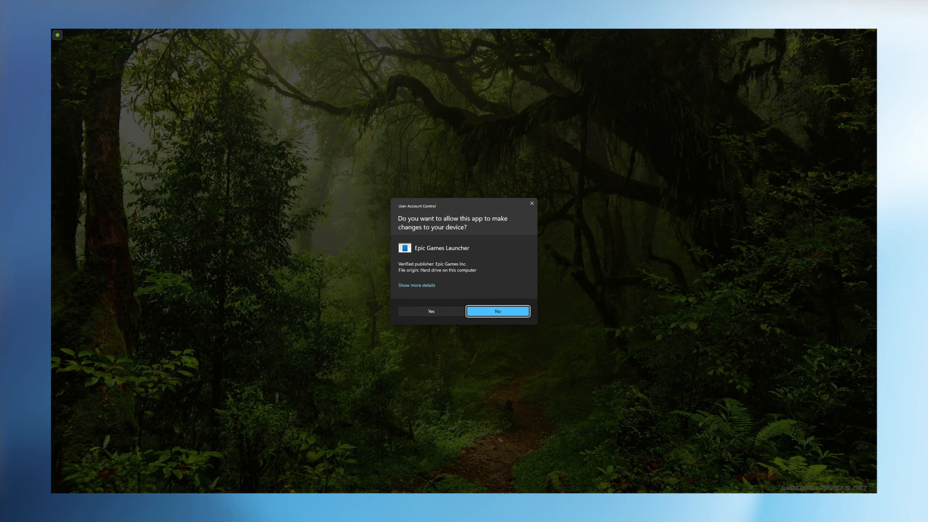
pyautogui.click(430, 311)
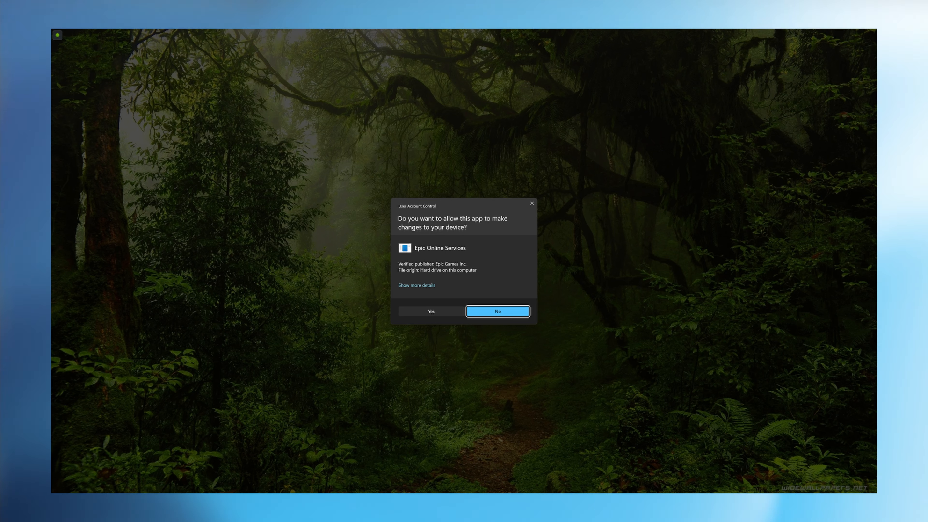
pyautogui.click(436, 313)
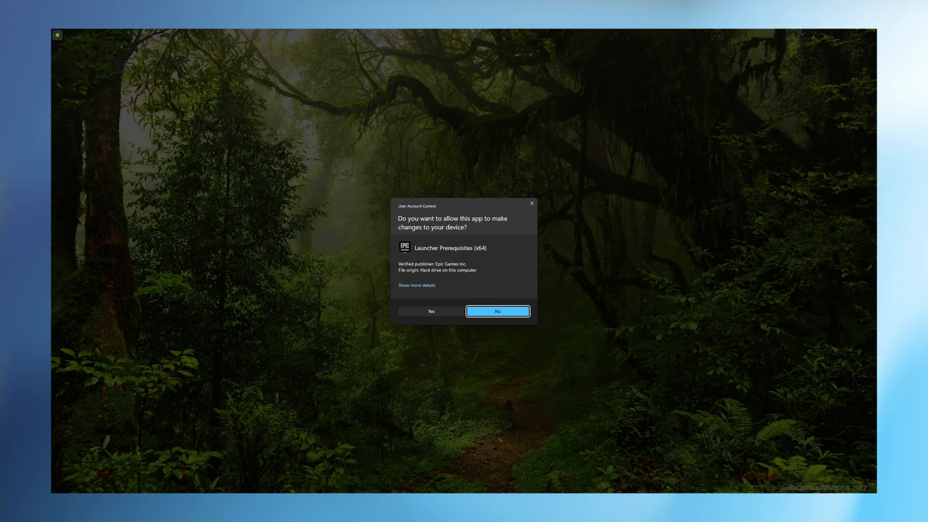
pyautogui.click(433, 310)
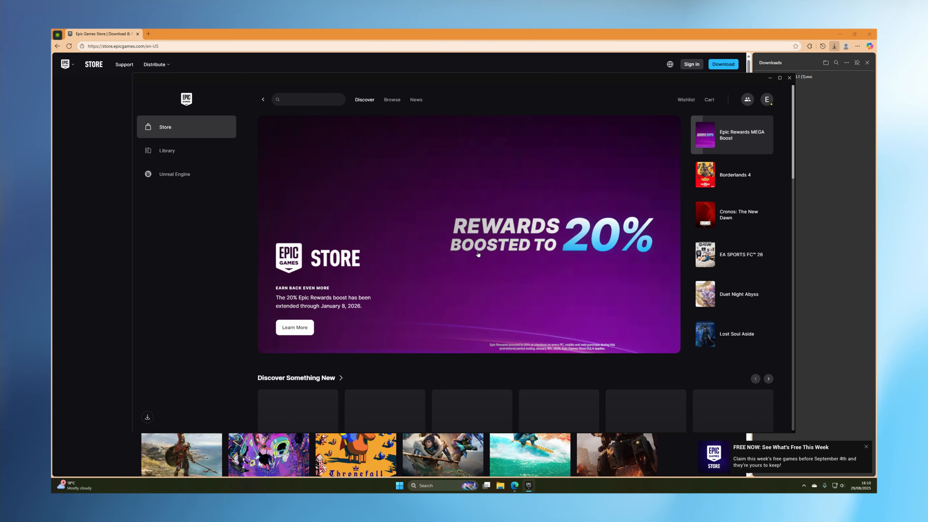
# Install Unreal Engine 5.6.1 in the default Epic Games folder with a shortcut and launch it
pyautogui.click(174, 174)
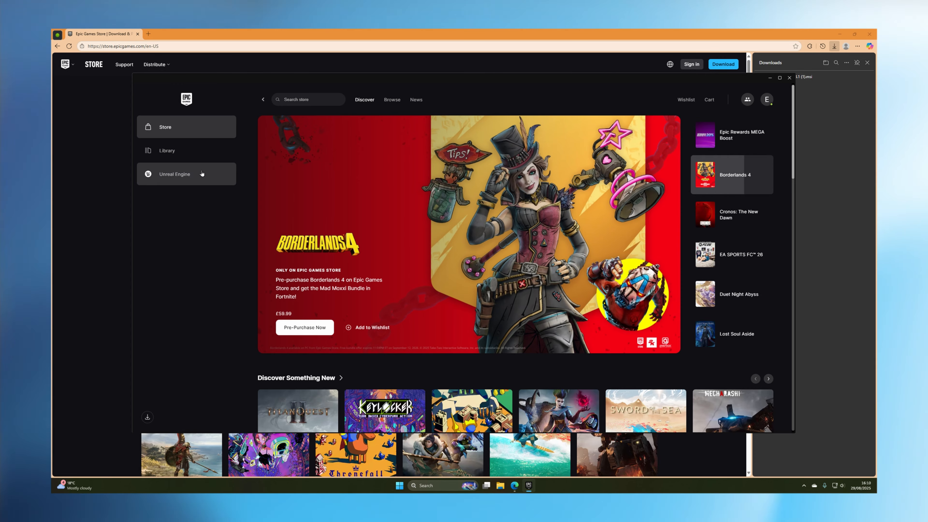
pyautogui.click(734, 96)
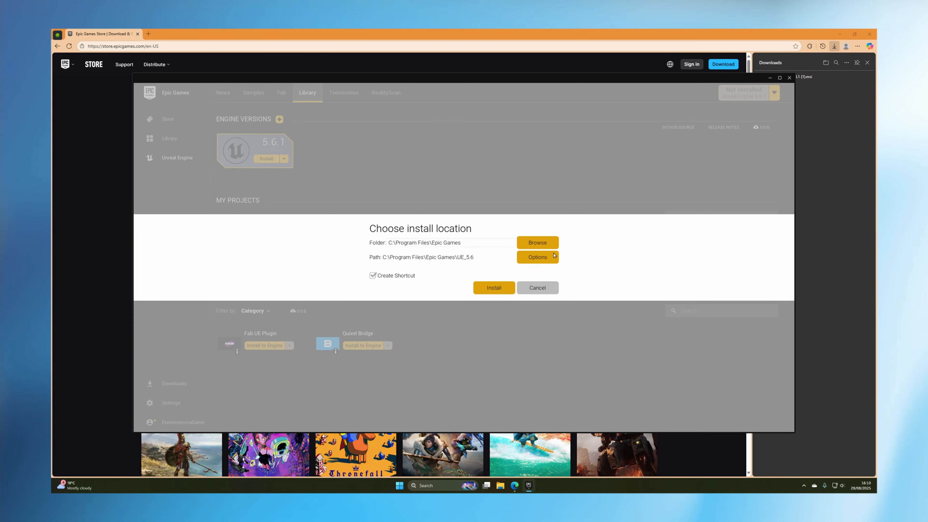
pyautogui.click(499, 292)
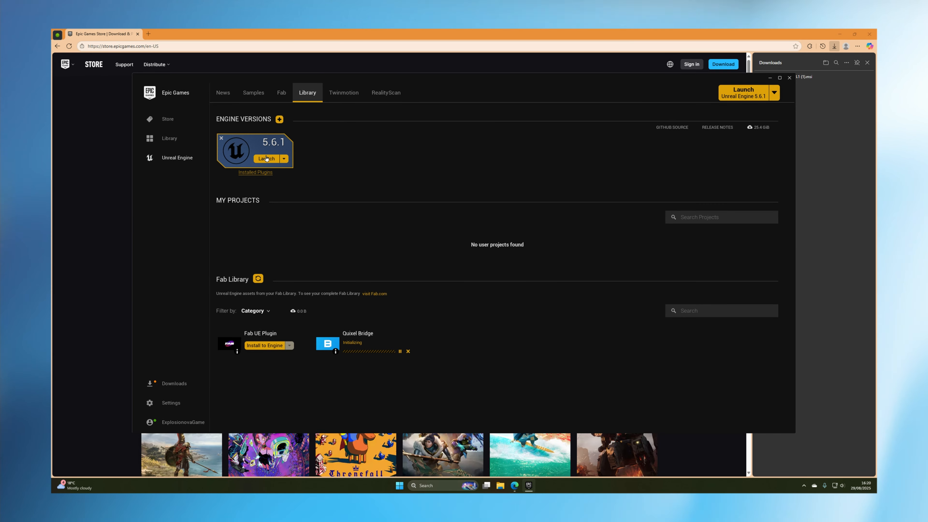
pyautogui.click(266, 158)
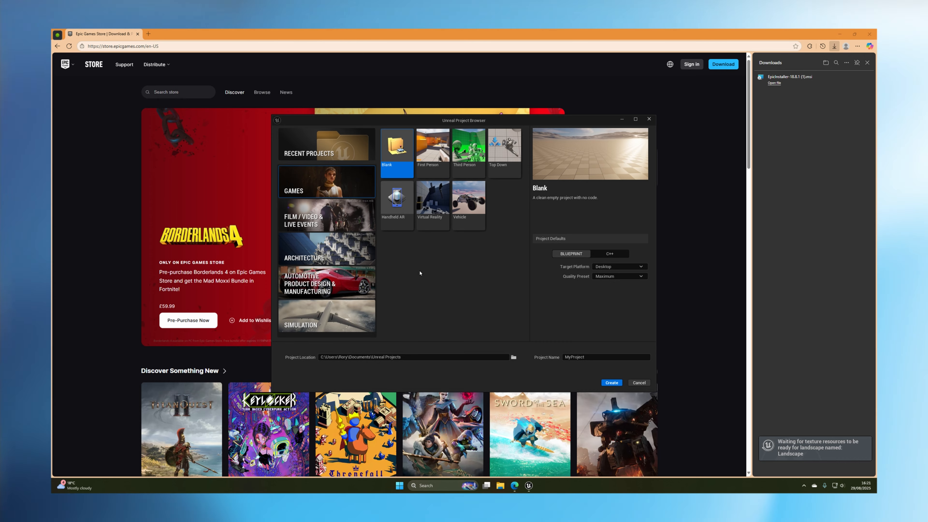
# Choose the Third Person game template with Desktop as target platform, Maximum quality preset and no variant
pyautogui.click(464, 170)
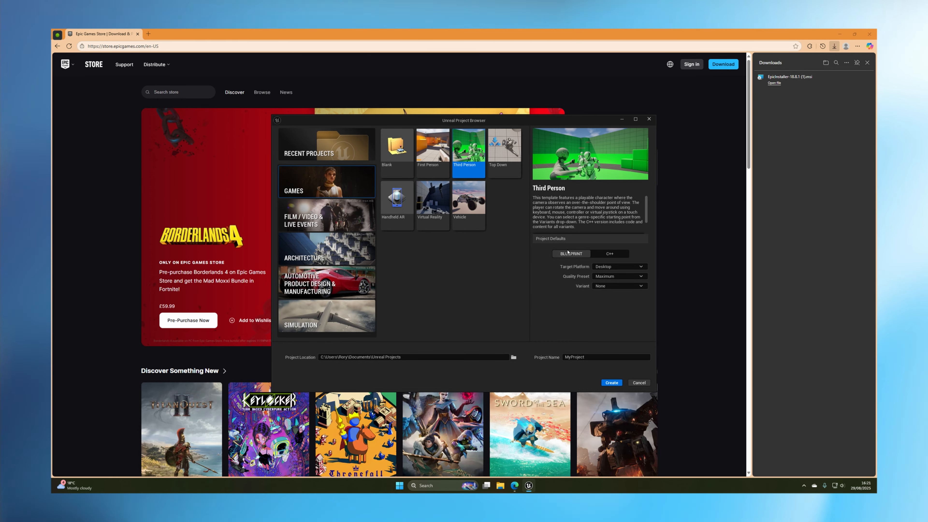
pyautogui.click(607, 276)
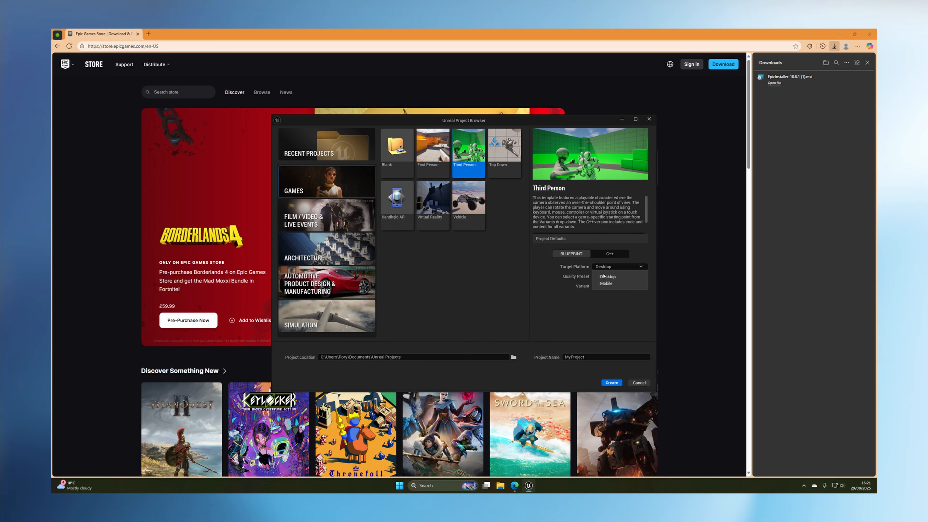
pyautogui.click(605, 278)
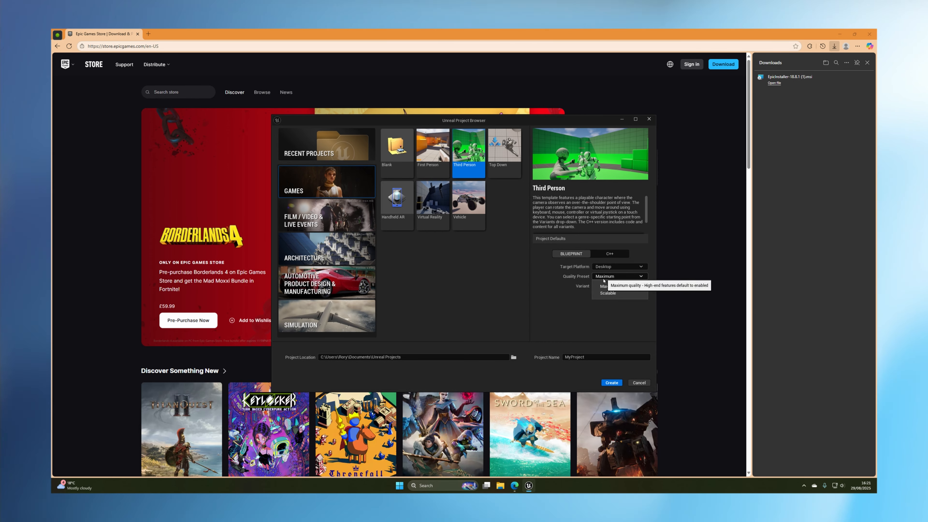
pyautogui.click(610, 286)
pyautogui.click(616, 286)
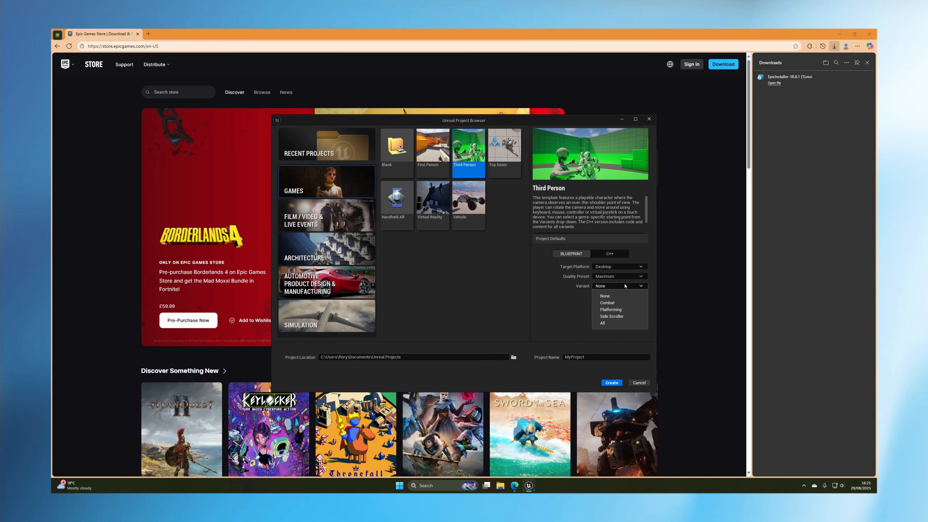
# Name the project explosionovagameone and create it in the default project location
pyautogui.doubleClick(578, 357)
pyautogui.write('expl')
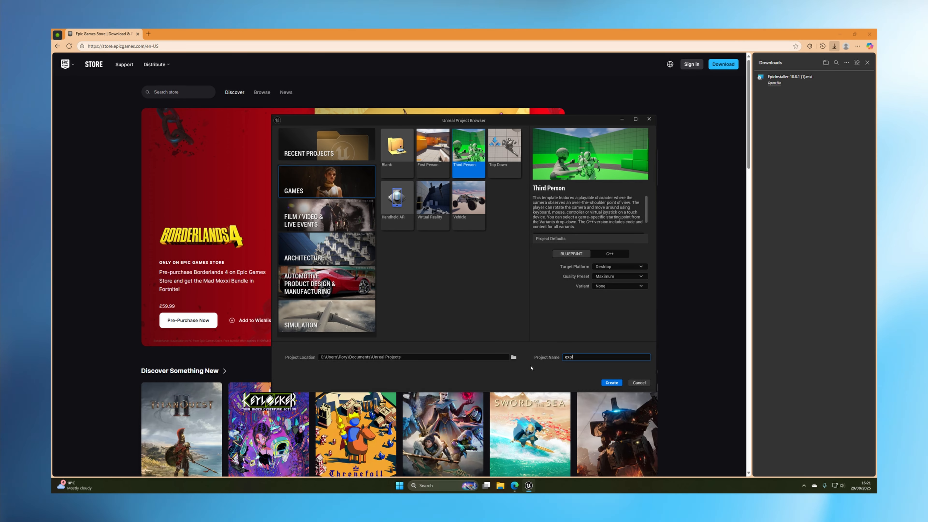
pyautogui.write('osionovagameone')
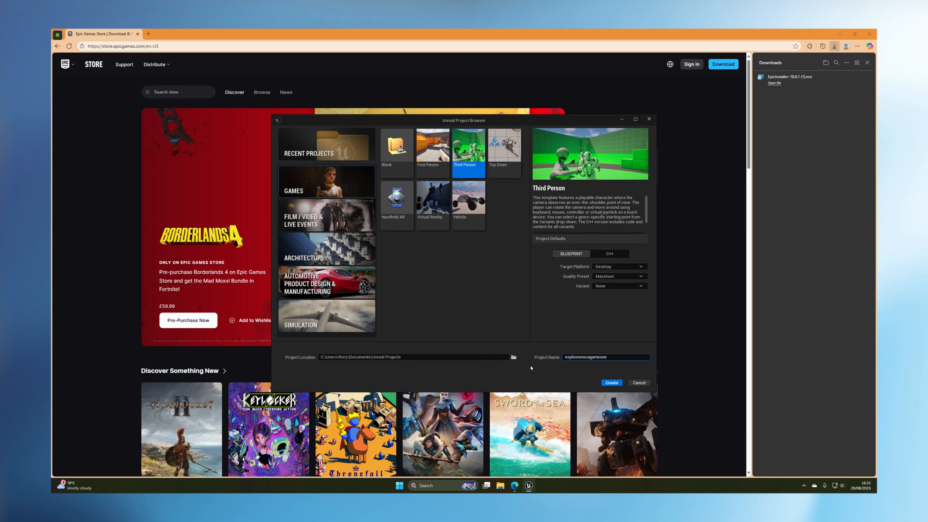
pyautogui.click(531, 368)
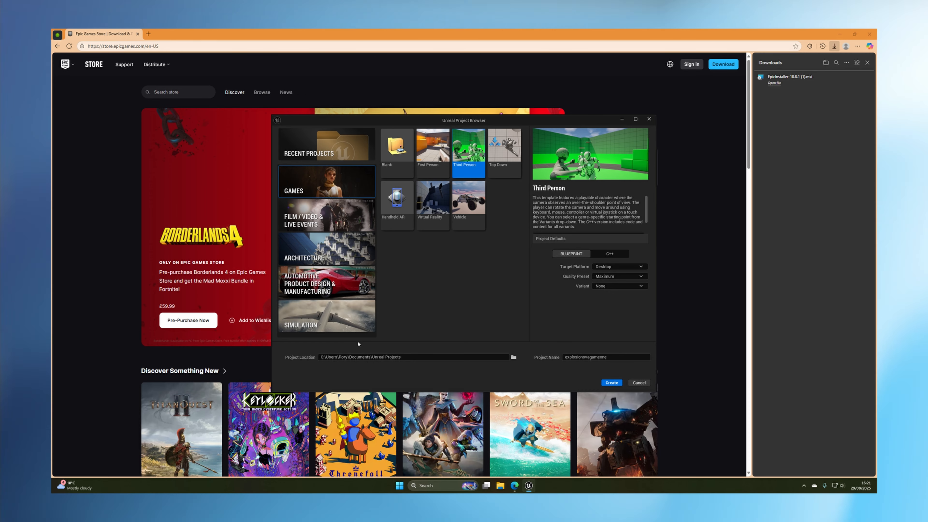
pyautogui.click(614, 384)
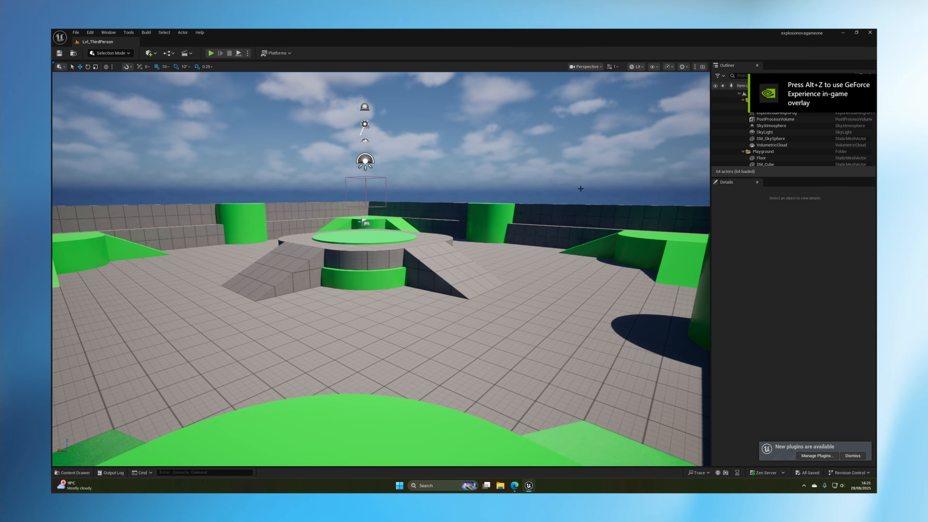
# Delete the green quarter-round platform and its two ramps from the far corner of the arena
pyautogui.moveTo(582, 192); pyautogui.dragTo(638, 75, button='right')
pyautogui.press('w')
pyautogui.press('s')
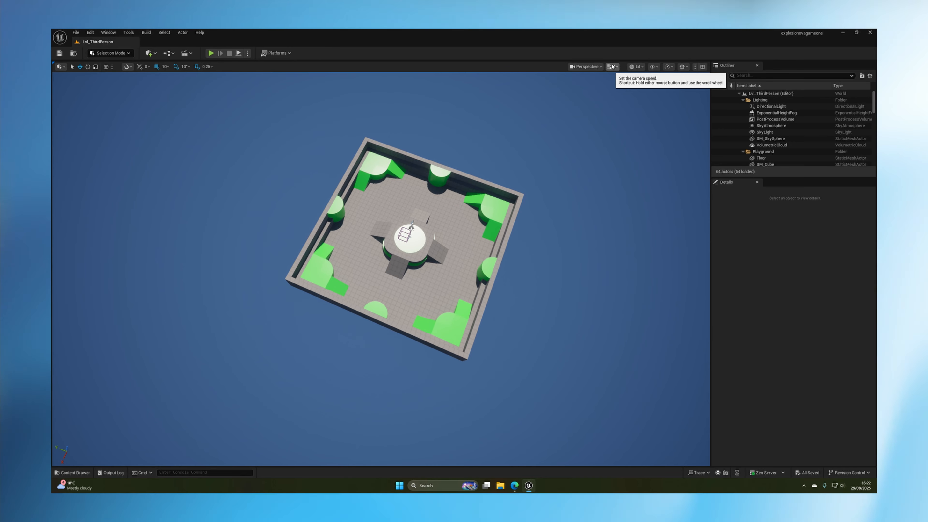
pyautogui.moveTo(599, 164)
pyautogui.mouseDown(button='right')
pyautogui.moveTo(606, 73)
pyautogui.moveTo(612, 142)
pyautogui.moveTo(599, 203)
pyautogui.moveTo(595, 179)
pyautogui.mouseUp(button='right')
pyautogui.scroll(2, 606, 73)
pyautogui.scroll(-1, 609, 179)
pyautogui.press('w')
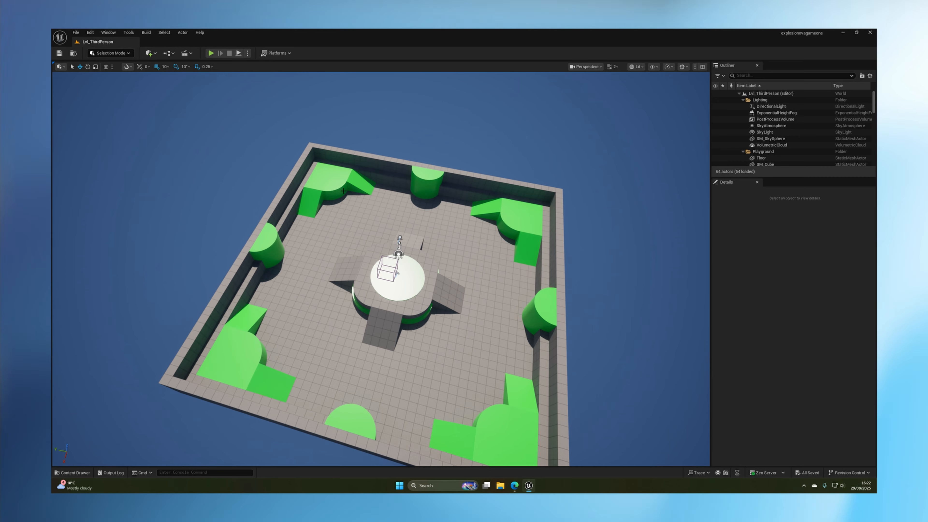
pyautogui.click(337, 179)
pyautogui.press('Delete')
pyautogui.click(327, 189)
pyautogui.press('Delete')
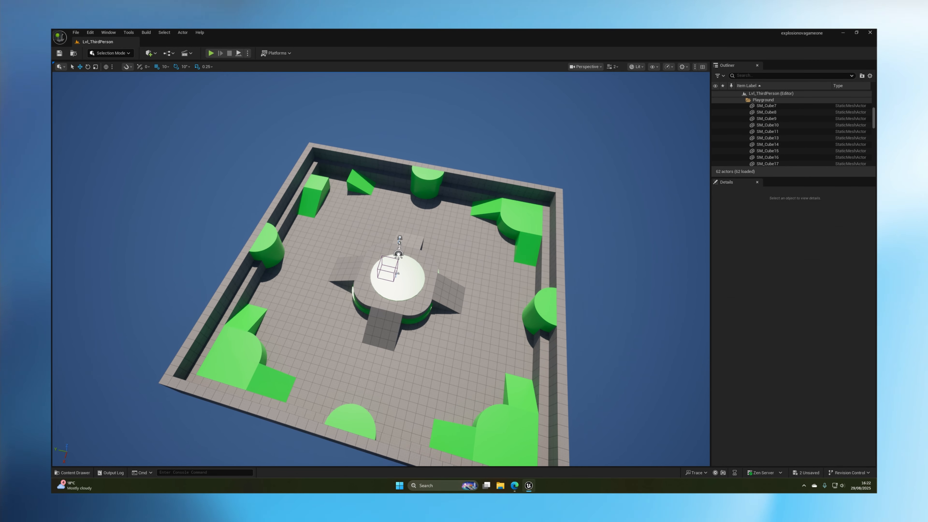
pyautogui.click(315, 200)
pyautogui.press('Delete')
pyautogui.click(354, 178)
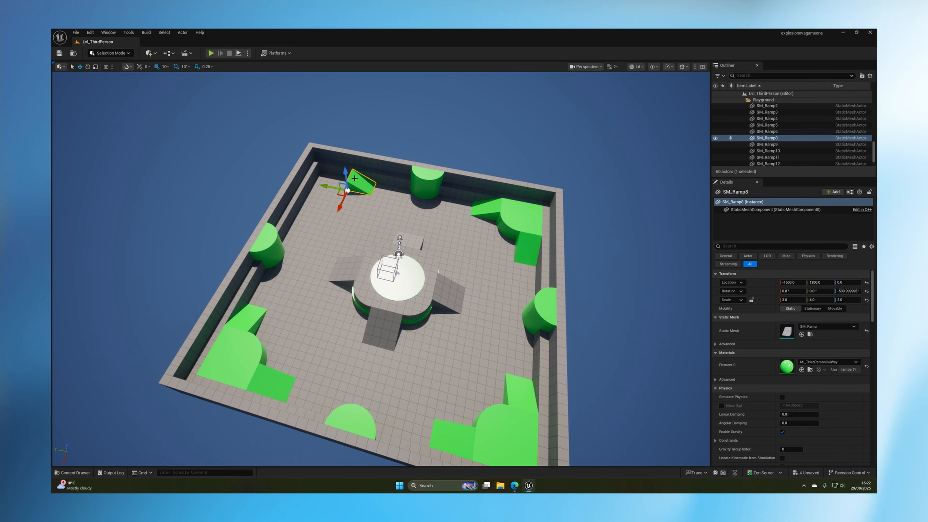
pyautogui.press('Delete')
# Delete the arena's far walls and the green half-cylinder standing against them
pyautogui.click(360, 178)
pyautogui.press('Delete')
pyautogui.click(376, 167)
pyautogui.press('Delete')
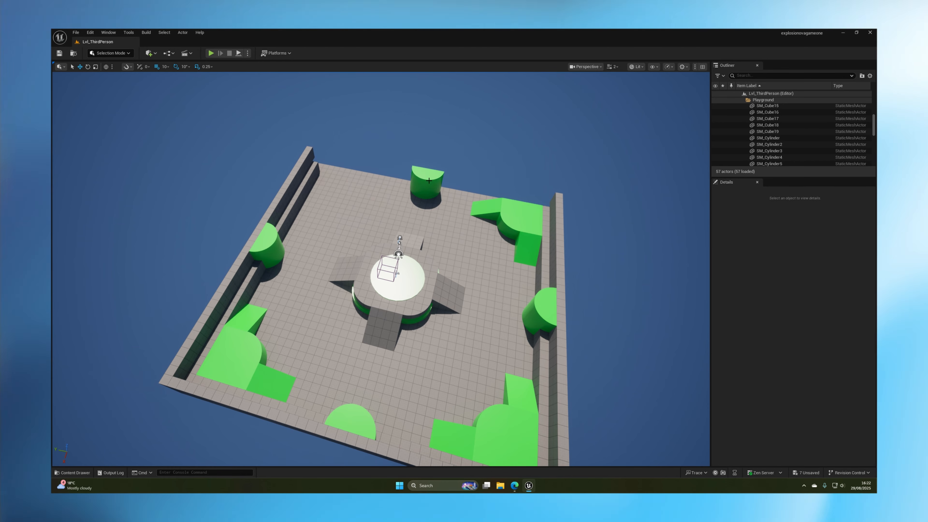
pyautogui.click(432, 185)
pyautogui.press('Delete')
pyautogui.click(424, 186)
pyautogui.press('Delete')
# Delete the side walls adjoining the cleared corner and the green half-cylinder along that edge
pyautogui.click(310, 182)
pyautogui.press('Delete')
pyautogui.click(298, 182)
pyautogui.press('Delete')
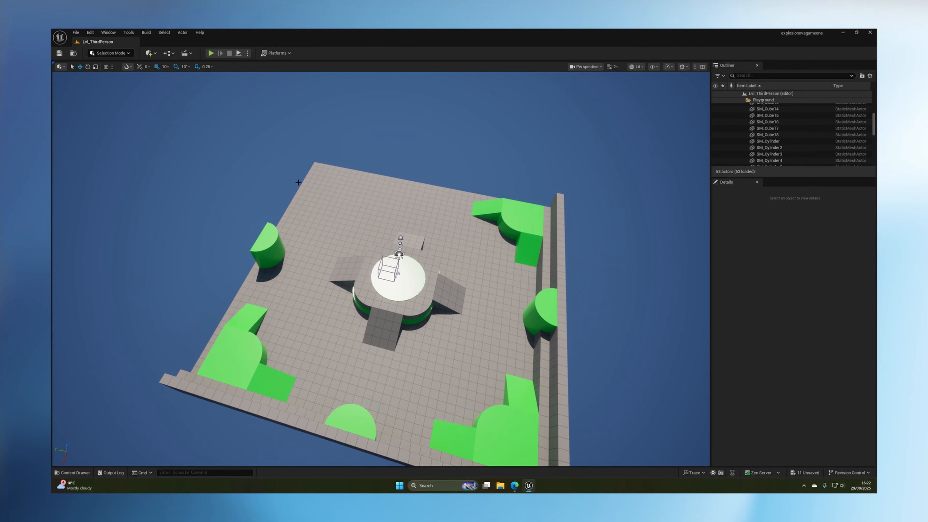
pyautogui.click(273, 236)
pyautogui.press('Delete')
pyautogui.click(265, 254)
pyautogui.press('Delete')
# Delete the outer and inner walls along the arena's near edge
pyautogui.click(220, 394)
pyautogui.press('Delete')
pyautogui.click(239, 392)
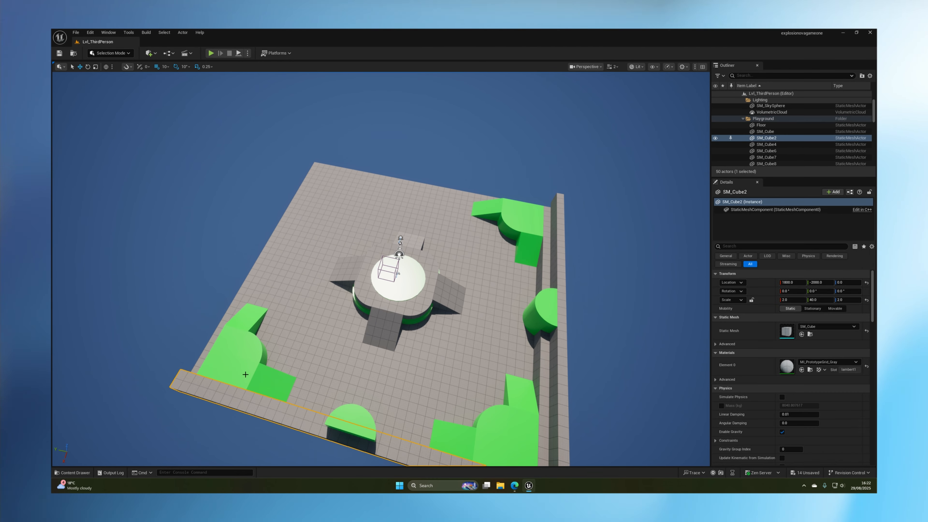
pyautogui.press('Delete')
# Delete the walls, half-cylinder and green corner structures along the opposite side of the arena
pyautogui.moveTo(412, 253); pyautogui.dragTo(416, 258, button='right')
pyautogui.click(419, 257)
pyautogui.press('Delete')
pyautogui.click(424, 257)
pyautogui.press('Delete')
# Delete both pieces of the green half-cylinder on the floor's near edge
pyautogui.click(374, 331)
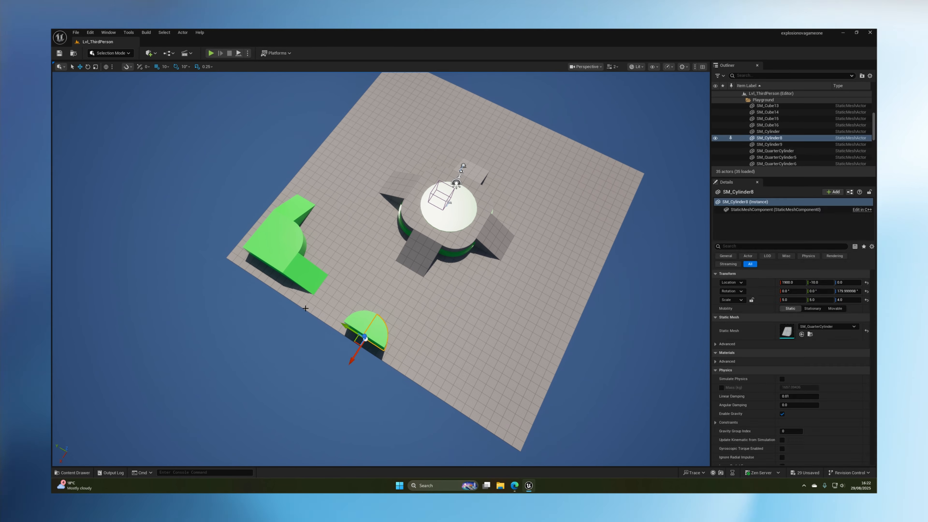
pyautogui.press('Delete')
pyautogui.click(356, 328)
pyautogui.press('Delete')
# Delete the last green corner structure, including its ramps and quarter-round platform
pyautogui.click(308, 278)
pyautogui.press('Delete')
pyautogui.click(295, 208)
pyautogui.press('Delete')
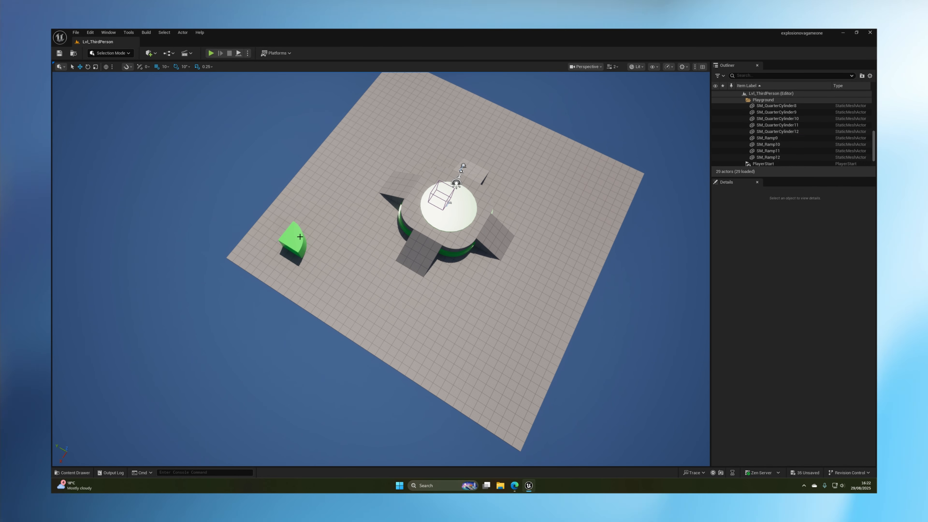
pyautogui.click(293, 238)
pyautogui.press('Delete')
# Delete the central platform's near ramp, adjacent block and nearest sections of its round top
pyautogui.click(419, 252)
pyautogui.press('Delete')
pyautogui.click(413, 216)
pyautogui.press('Delete')
pyautogui.click(442, 214)
pyautogui.press('Delete')
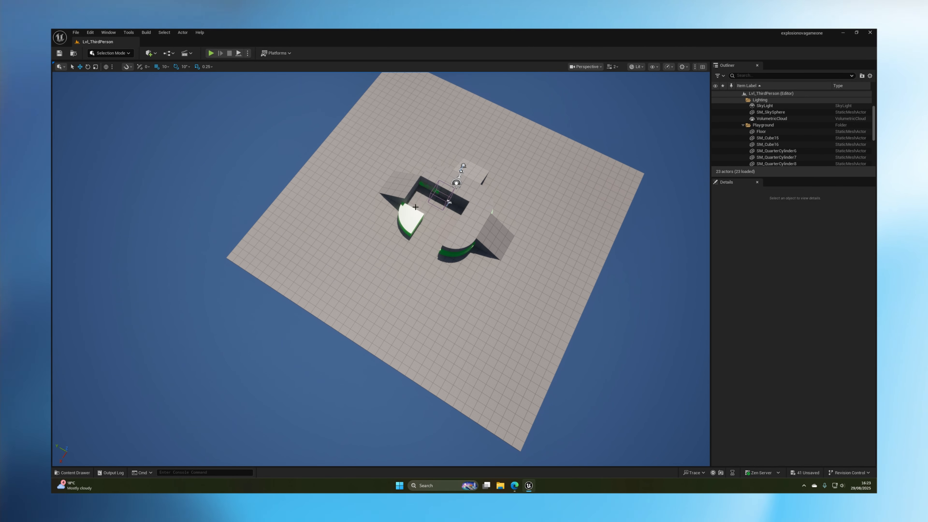
pyautogui.click(410, 219)
pyautogui.press('Delete')
# Delete the central platform's inner pieces together with the ramps on its far side and cleared side
pyautogui.click(397, 187)
pyautogui.press('Delete')
pyautogui.click(443, 198)
pyautogui.press('Delete')
pyautogui.click(431, 186)
pyautogui.press('Delete')
pyautogui.click(467, 183)
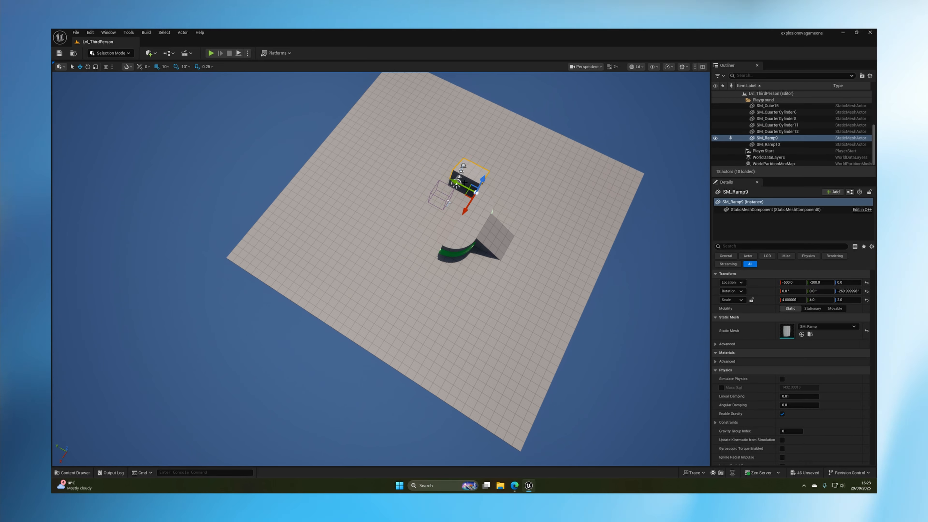
pyautogui.press('Delete')
# Delete the central platform's last ramp and the curved and block pieces beside it
pyautogui.click(488, 238)
pyautogui.press('Delete')
pyautogui.click(472, 242)
pyautogui.press('Delete')
pyautogui.click(474, 234)
pyautogui.press('Delete')
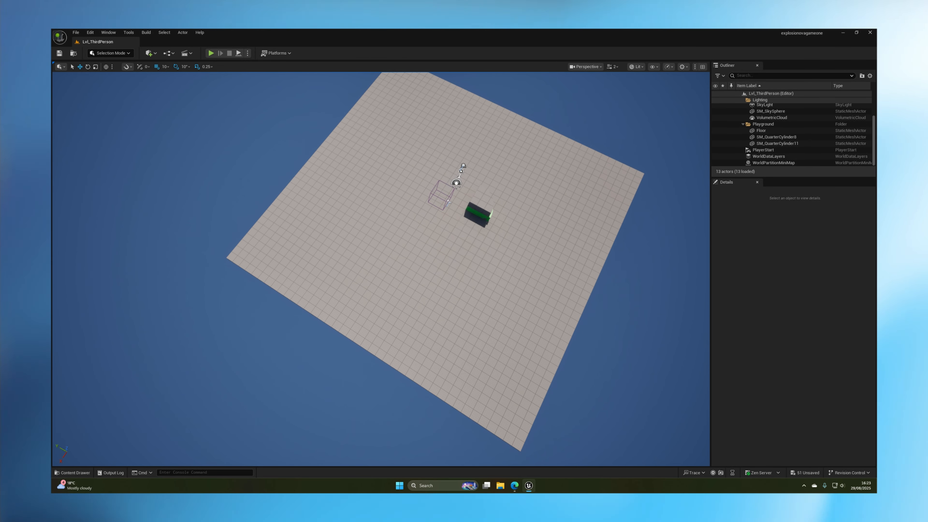
# Delete the two remaining quarter-cylinders and the floor to empty the playground
pyautogui.click(472, 232)
pyautogui.press('Delete')
pyautogui.click(477, 215)
pyautogui.press('Delete')
pyautogui.click(480, 205)
pyautogui.press('Delete')
pyautogui.scroll(-6, 432, 255)
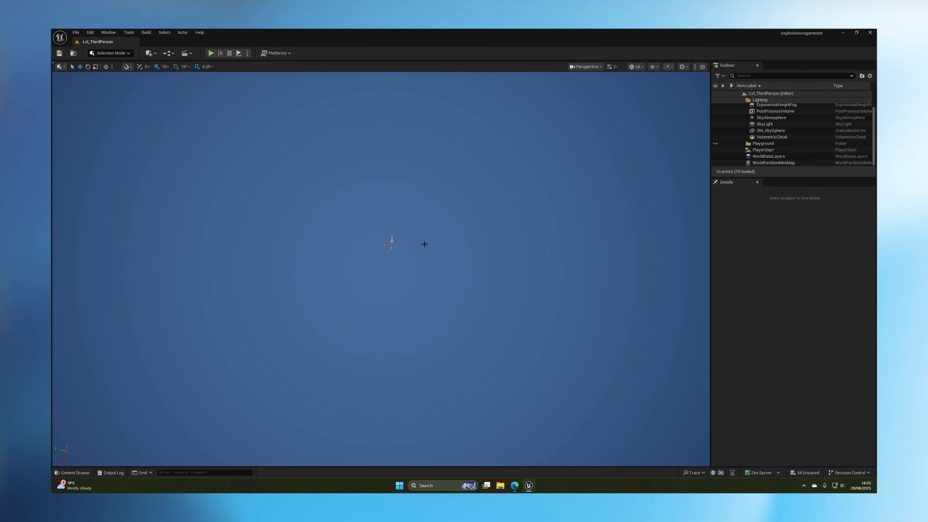
# Switch the editor to Landscape Mode for creating a new landscape
pyautogui.click(106, 55)
pyautogui.click(114, 71)
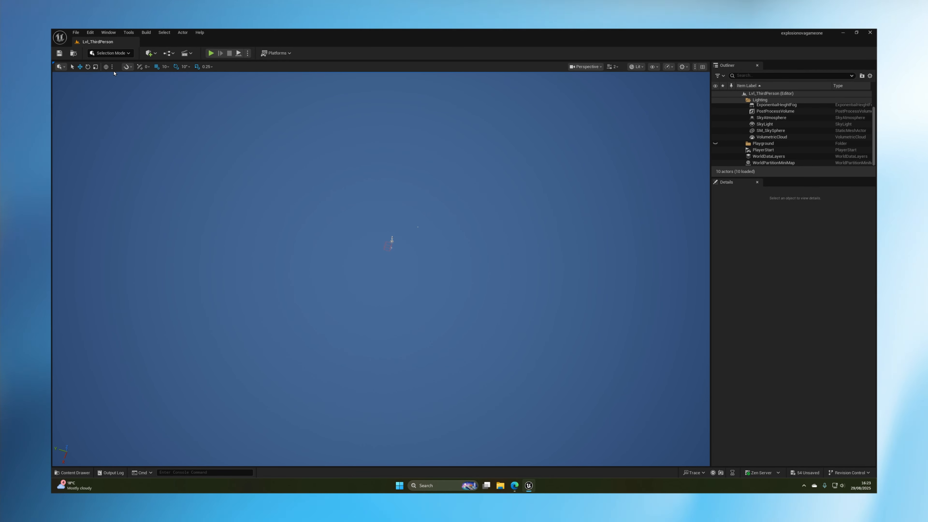
pyautogui.moveTo(471, 289); pyautogui.dragTo(471, 310, button='right')
# Set the new landscape's section size to 127x127 Quads with 1x1 Section per component
pyautogui.click(150, 225)
pyautogui.click(138, 262)
pyautogui.click(150, 235)
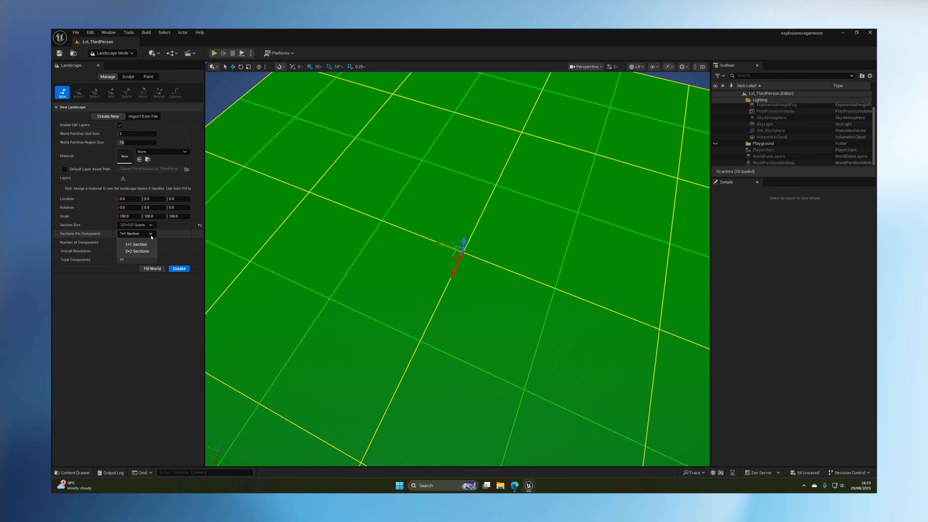
pyautogui.click(128, 243)
# Set the number of components to 20 by 25 and create the landscape
pyautogui.press('s')
pyautogui.moveTo(458, 278)
pyautogui.mouseDown(button='right')
pyautogui.moveTo(457, 264)
pyautogui.moveTo(457, 289)
pyautogui.mouseUp(button='right')
pyautogui.press('s')
pyautogui.scroll(3, 457, 287)
pyautogui.click(127, 242)
pyautogui.write('20')
pyautogui.press('Tab')
pyautogui.write('25')
pyautogui.press('Return')
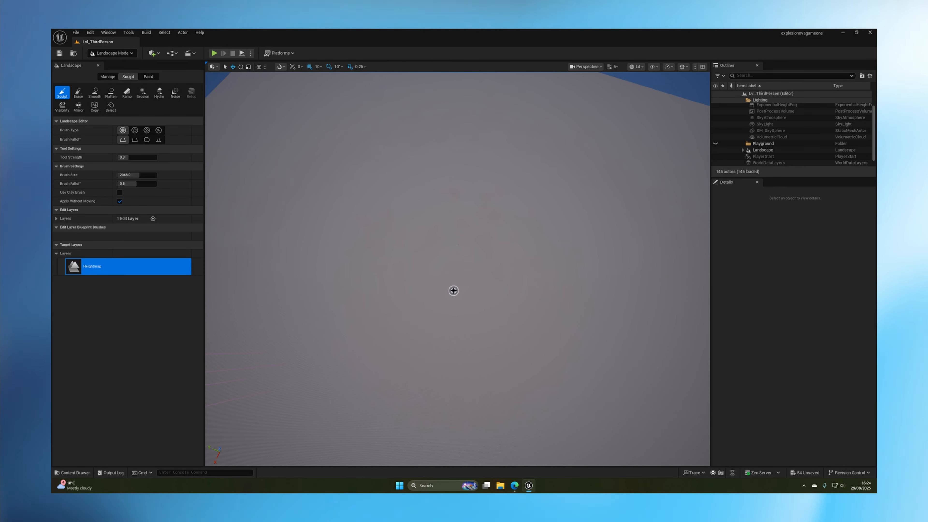
# Sculpt a first hill on the flat landscape with a tool strength of 0.3
pyautogui.moveTo(428, 236); pyautogui.dragTo(541, 159, button='right')
pyautogui.scroll(1, 420, 197)
pyautogui.press('w')
pyautogui.moveTo(425, 190); pyautogui.dragTo(425, 237, button='right')
pyautogui.moveTo(426, 238)
pyautogui.mouseDown()
pyautogui.moveTo(480, 296)
pyautogui.moveTo(410, 305)
pyautogui.moveTo(454, 194)
pyautogui.moveTo(459, 255)
pyautogui.mouseUp()
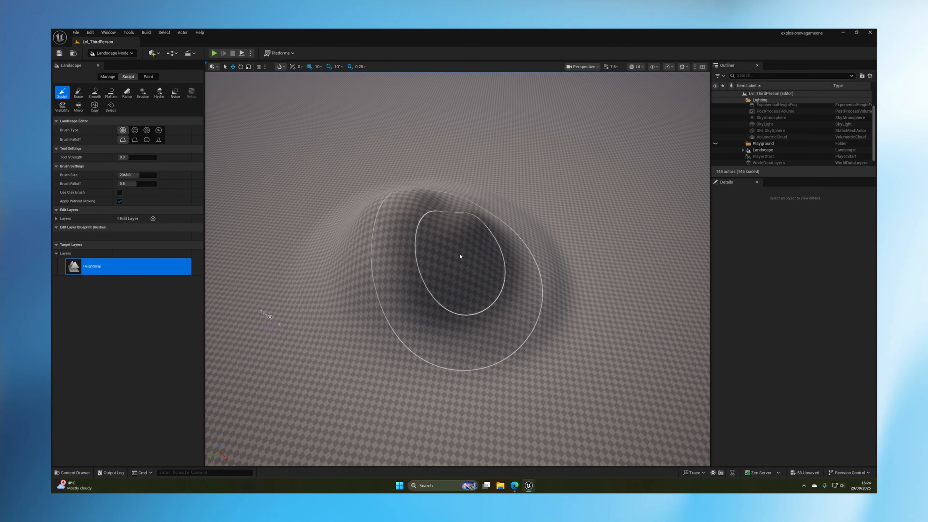
# Set the Sculpt tool strength to 0.7 and raise another hill near the first one
pyautogui.press('s')
pyautogui.moveTo(460, 255); pyautogui.dragTo(387, 228, button='right')
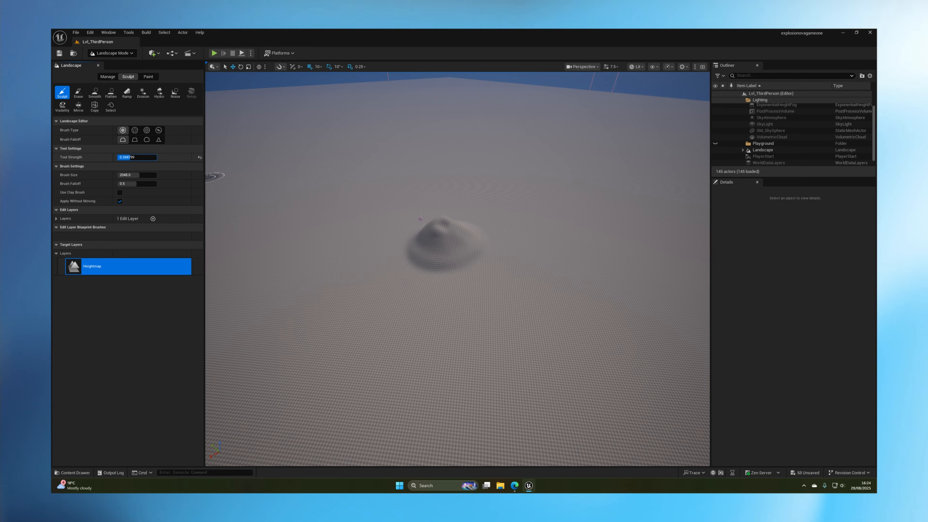
pyautogui.click(138, 157)
pyautogui.write('0.7')
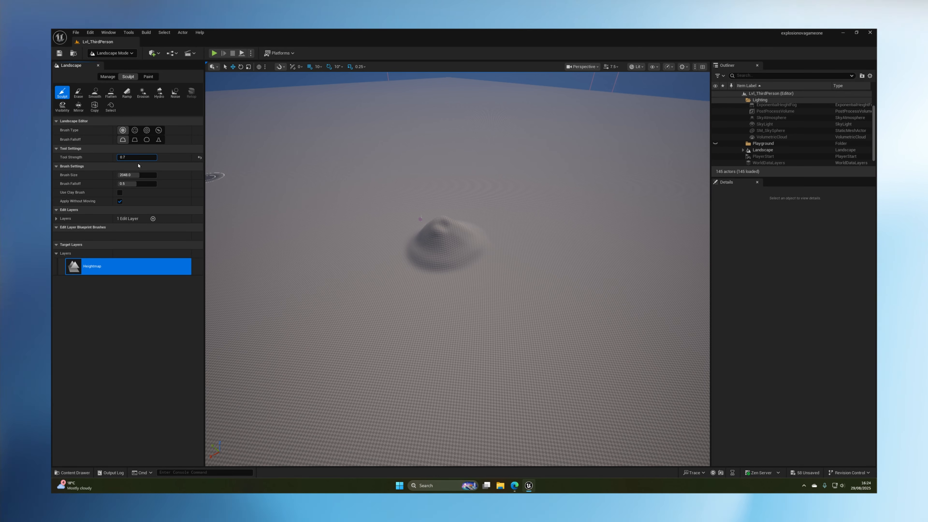
pyautogui.press('Return')
pyautogui.moveTo(476, 282); pyautogui.dragTo(478, 270)
# Sculpt a steep peak on the flat ground beside the existing hills
pyautogui.press('w')
pyautogui.moveTo(391, 296)
pyautogui.mouseDown(button='right')
pyautogui.moveTo(421, 285)
pyautogui.moveTo(391, 296)
pyautogui.moveTo(424, 307)
pyautogui.mouseUp(button='right')
pyautogui.press('s')
pyautogui.click(364, 262)
# Set the Sculpt tool strength to 3 and raise a peak beside the previous one
pyautogui.click(145, 157)
pyautogui.write('3')
pyautogui.press('Return')
pyautogui.click(445, 263)
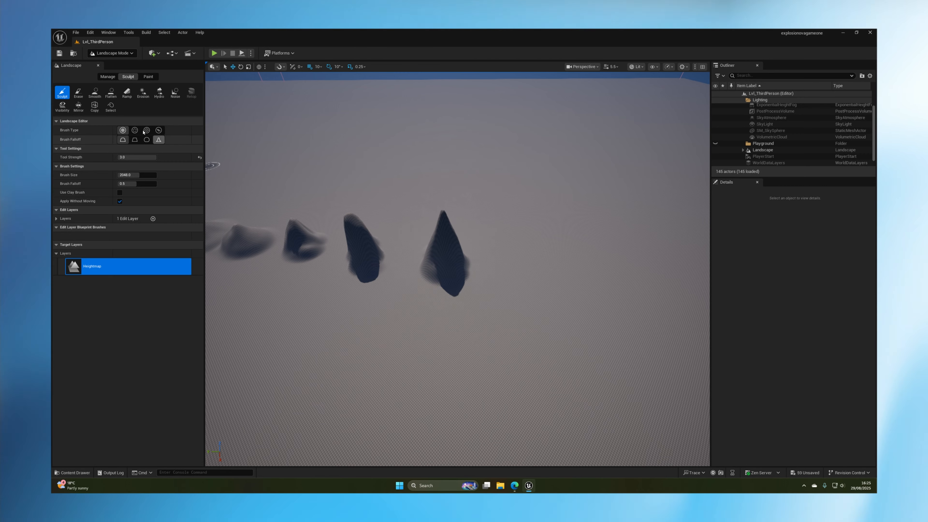
# Set the Sculpt tool strength to 4 and raise a further peak at the end of the row
pyautogui.click(147, 157)
pyautogui.write('4')
pyautogui.press('Return')
pyautogui.click(537, 280)
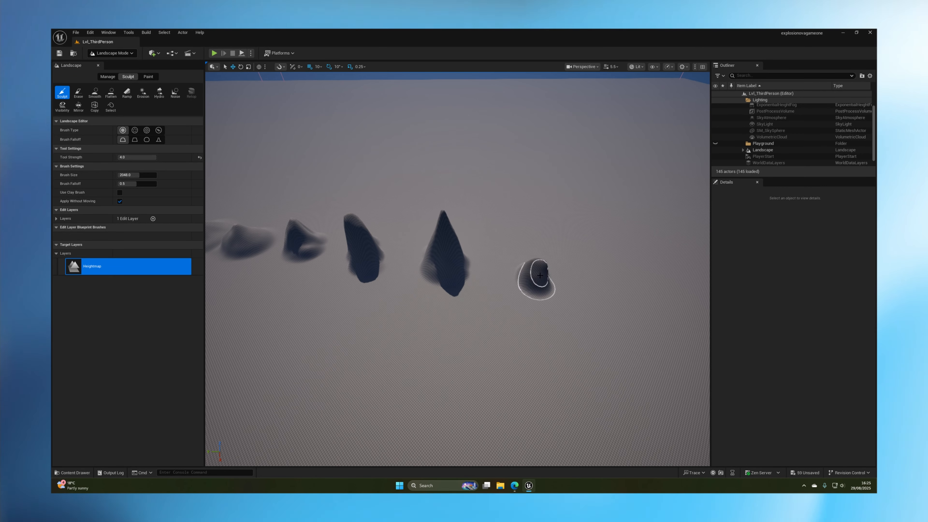
# Set the Sculpt tool strength to 5 for sculpting beyond the last peak
pyautogui.moveTo(537, 279)
pyautogui.mouseDown(button='right')
pyautogui.moveTo(491, 265)
pyautogui.moveTo(458, 271)
pyautogui.mouseUp(button='right')
pyautogui.click(147, 158)
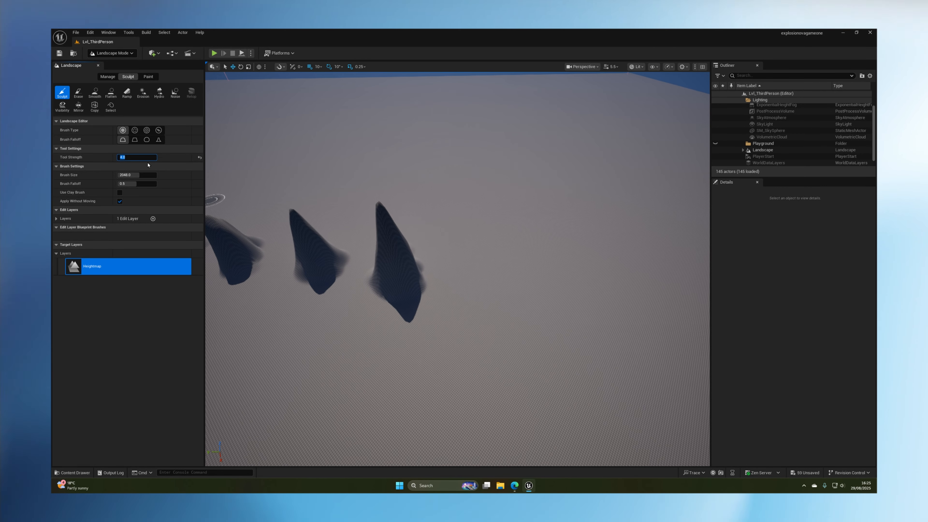
pyautogui.write('5')
pyautogui.press('Return')
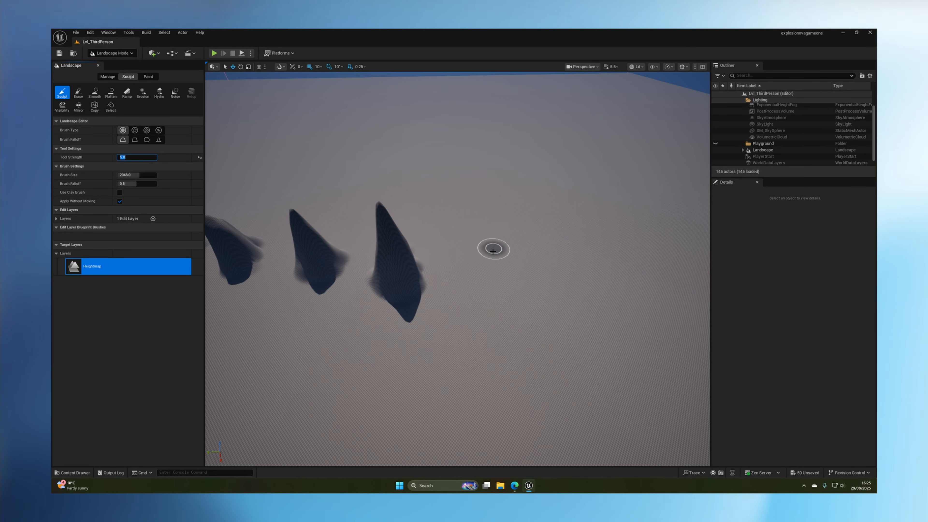